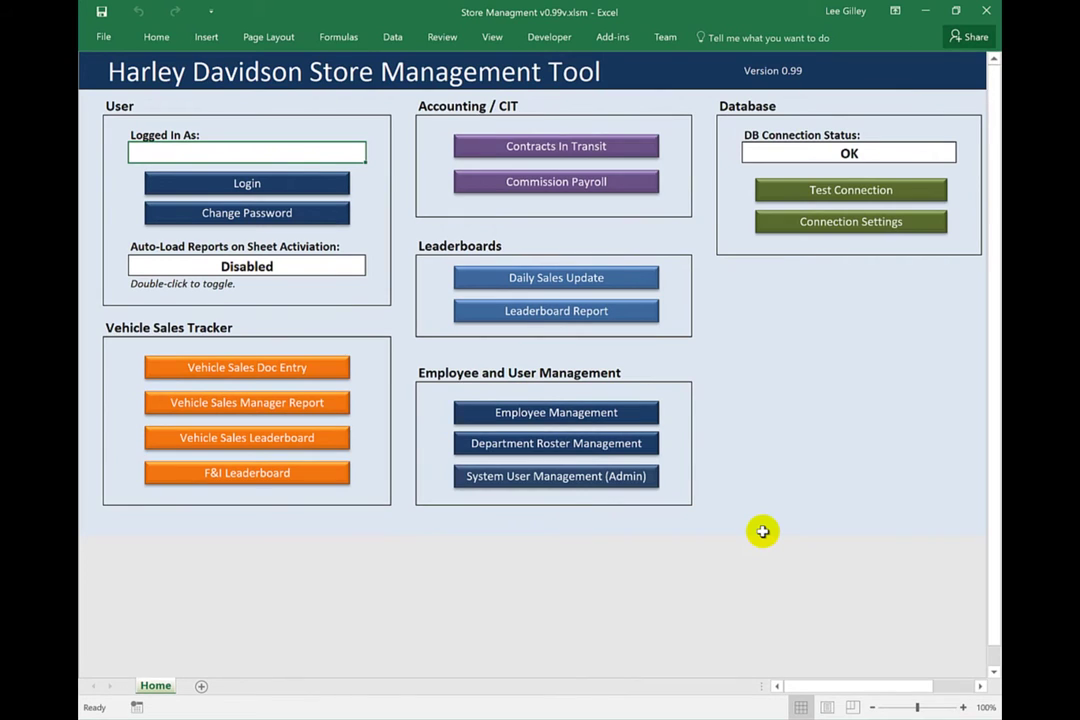
# Log in to the store tool with the user name and password, then dismiss the welcome message.
pyautogui.click(331, 187)
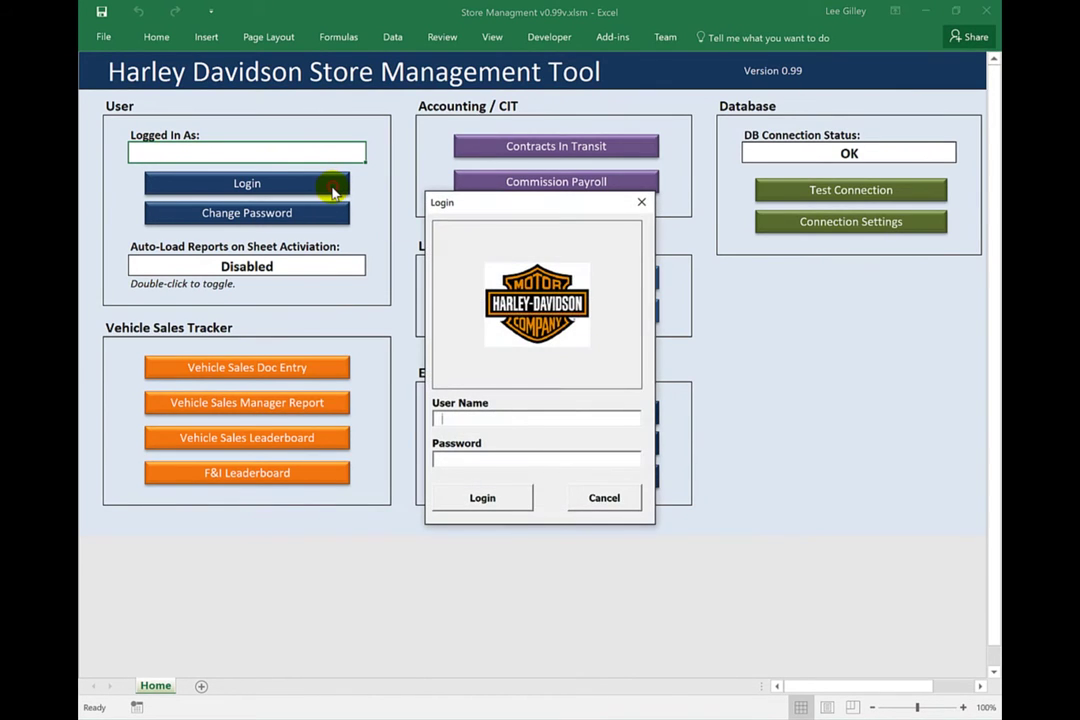
pyautogui.write('MongooseCoding')
pyautogui.press('Tab')
pyautogui.write('***')
pyautogui.press('Return')
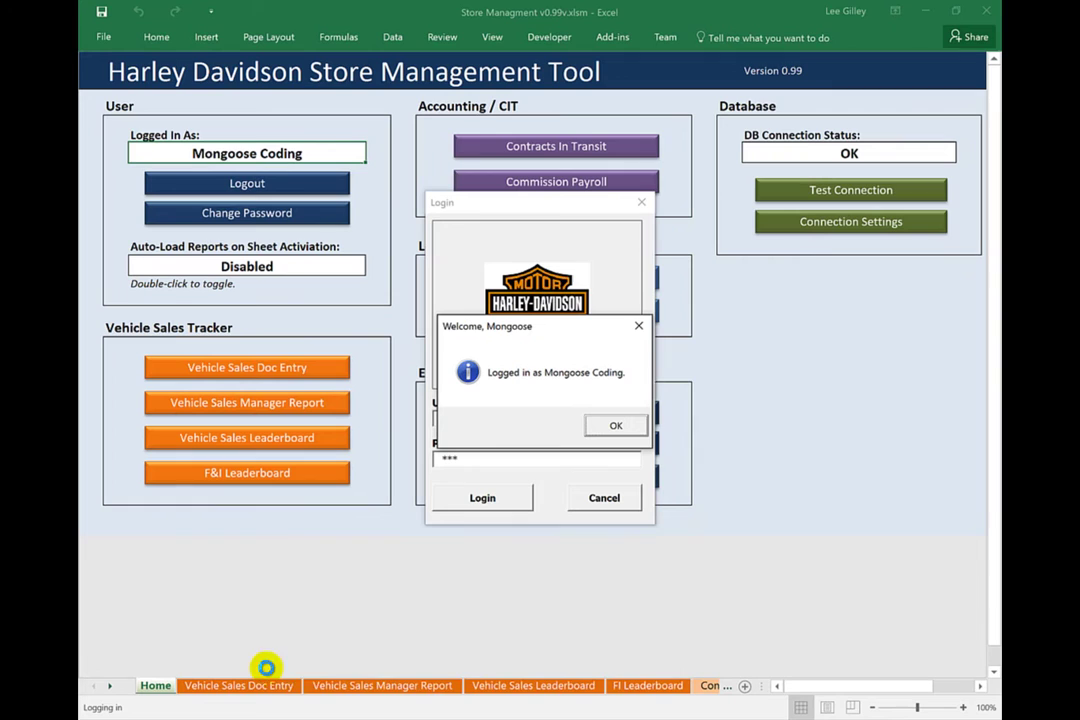
pyautogui.click(618, 426)
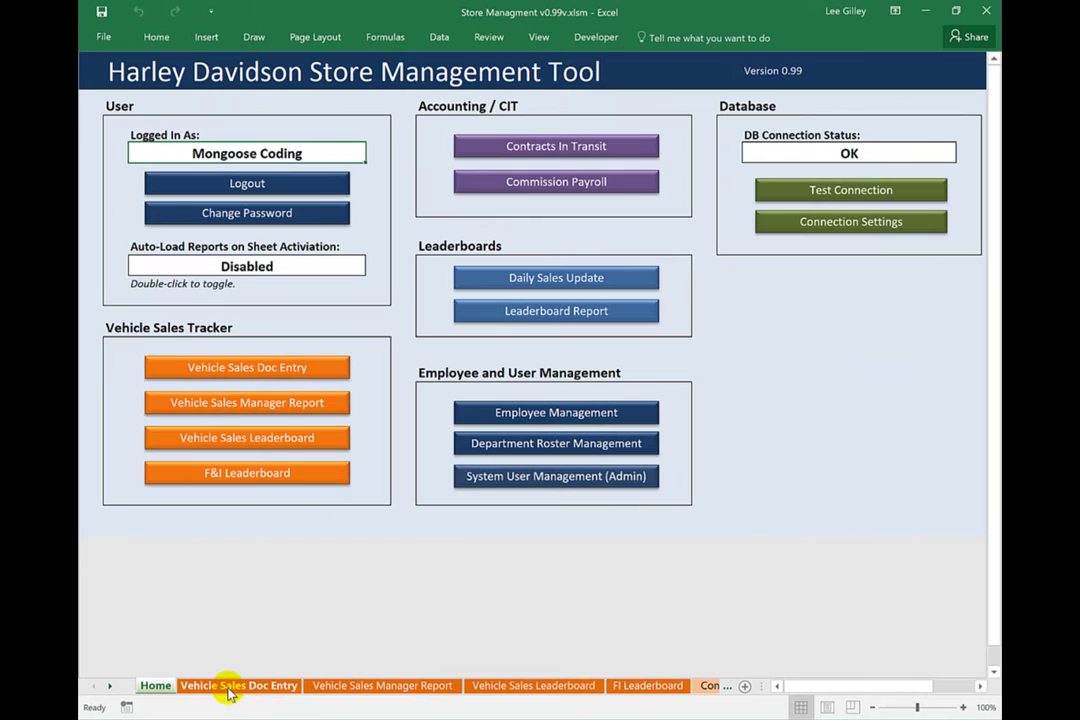
pyautogui.click(306, 370)
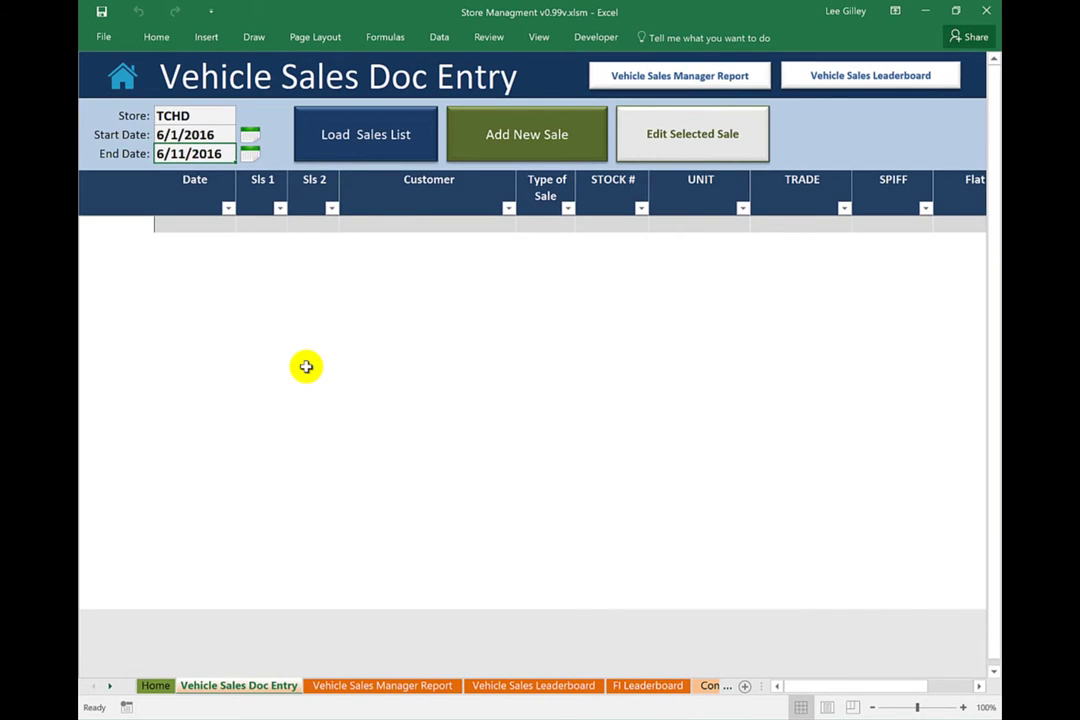
pyautogui.click(213, 117)
pyautogui.click(242, 117)
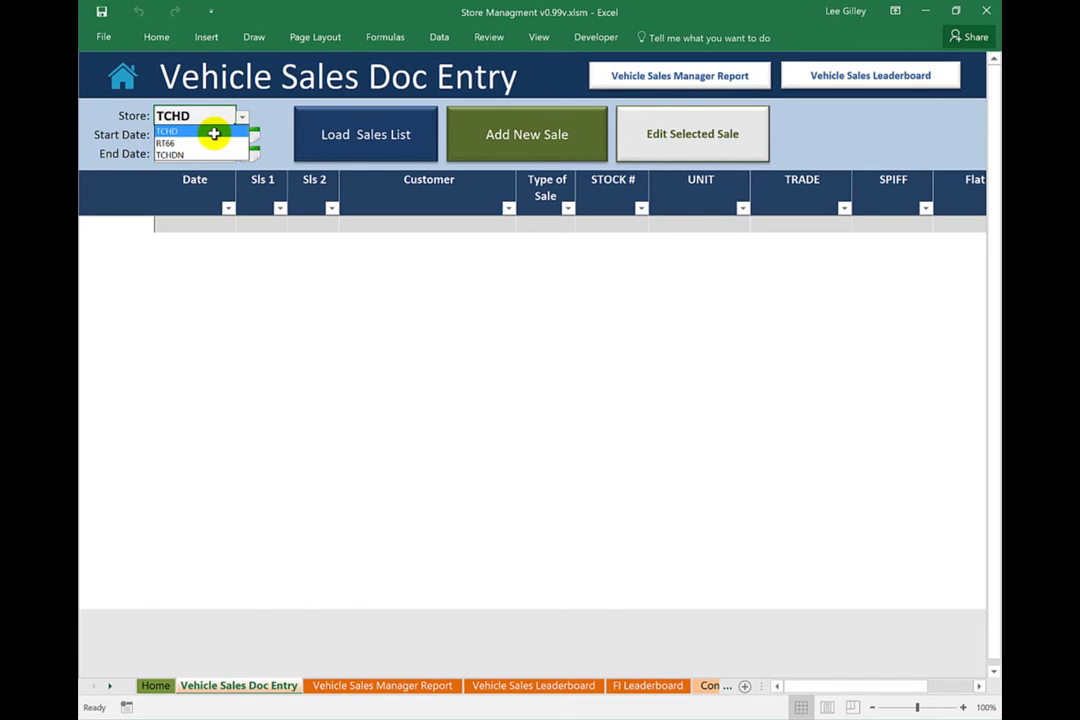
pyautogui.click(216, 130)
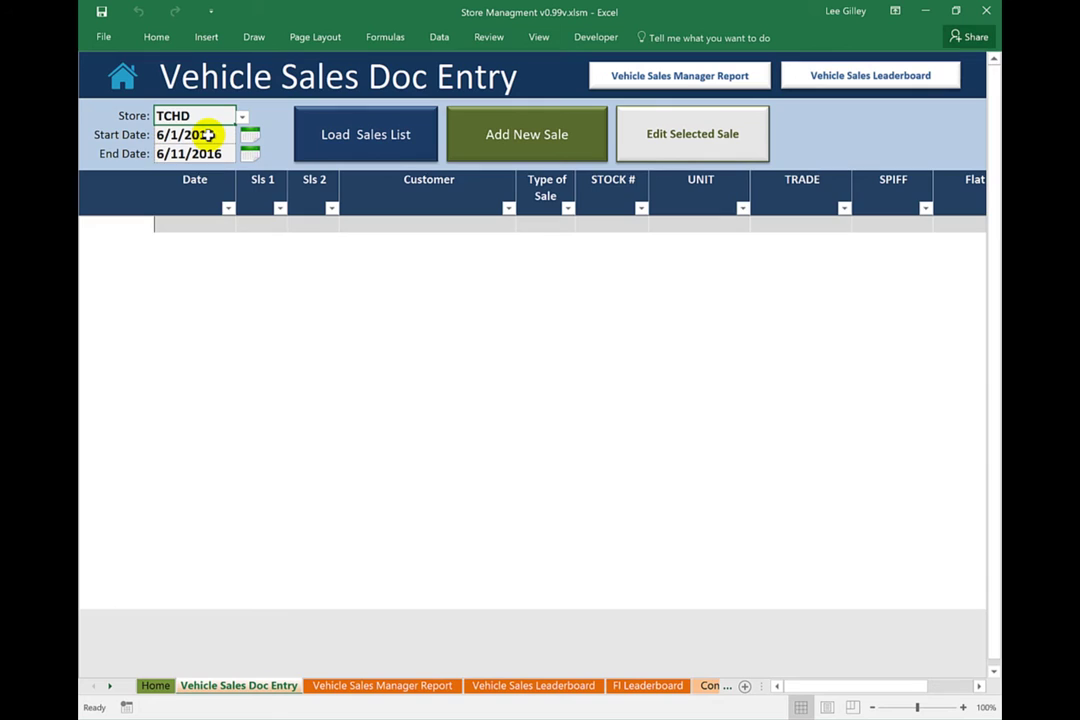
pyautogui.moveTo(205, 134); pyautogui.dragTo(211, 152)
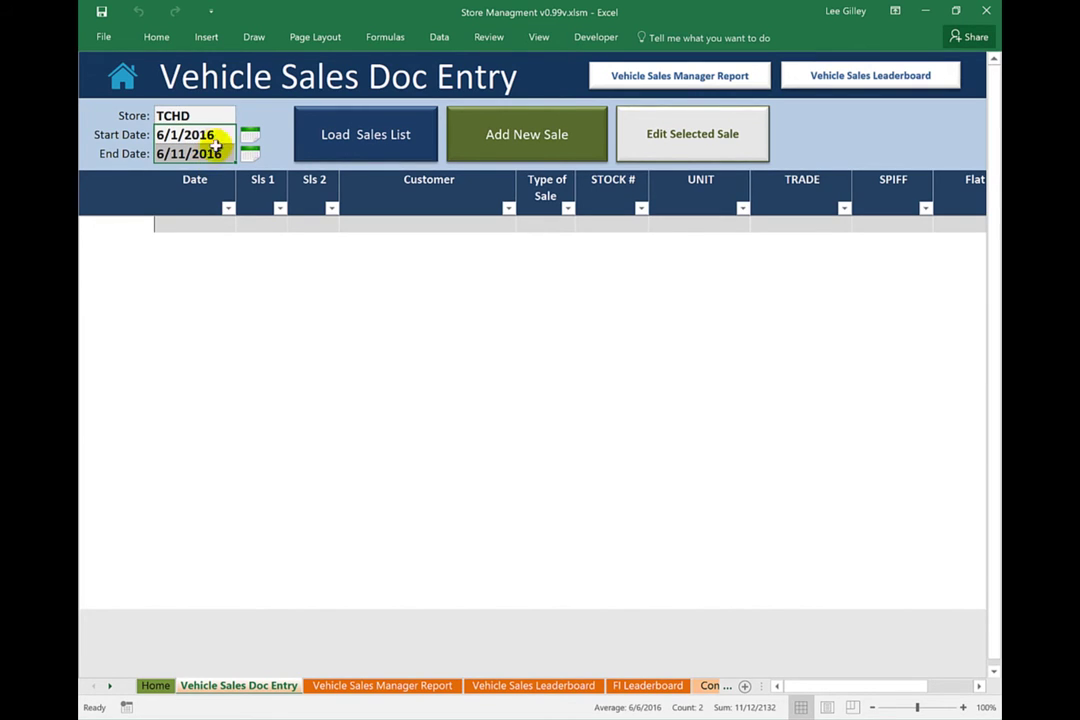
pyautogui.click(216, 136)
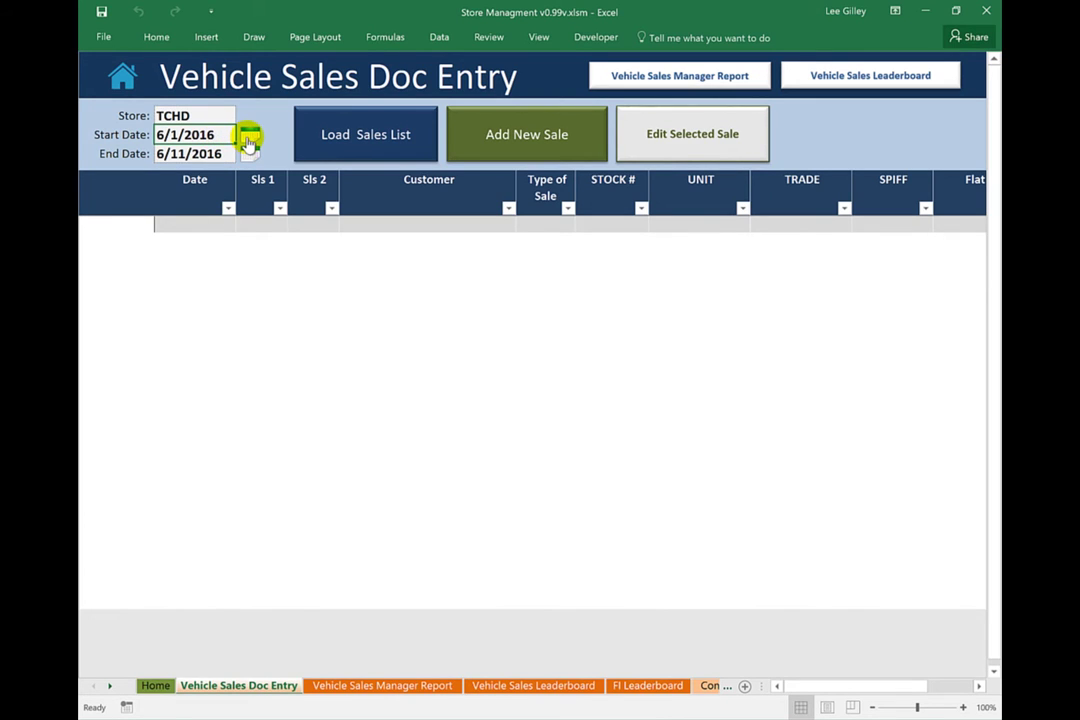
pyautogui.click(247, 139)
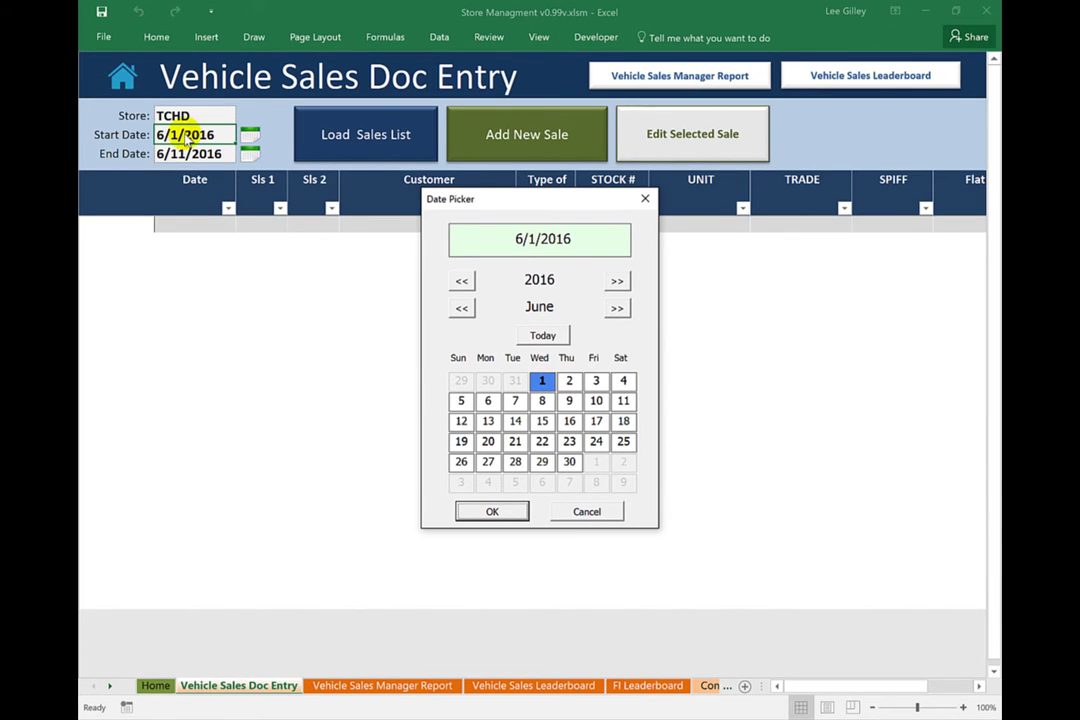
pyautogui.click(590, 513)
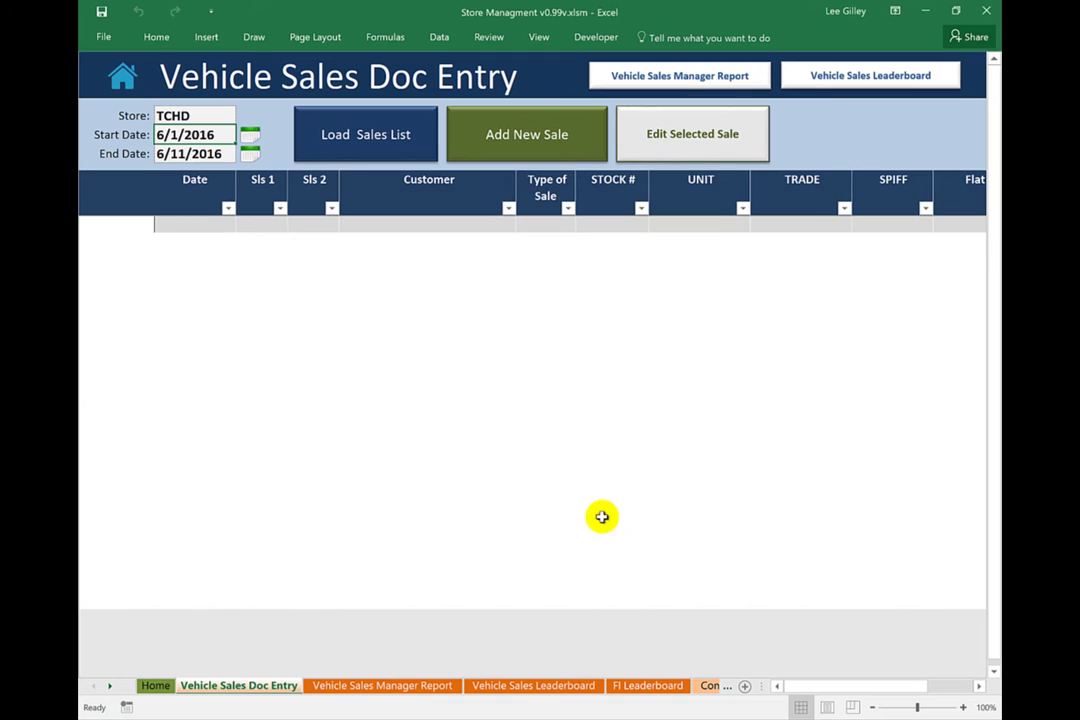
# Load the TCHD vehicle sales list for 6/1/2016 to 6/11/2016 and highlight the loaded sale rows.
pyautogui.click(343, 150)
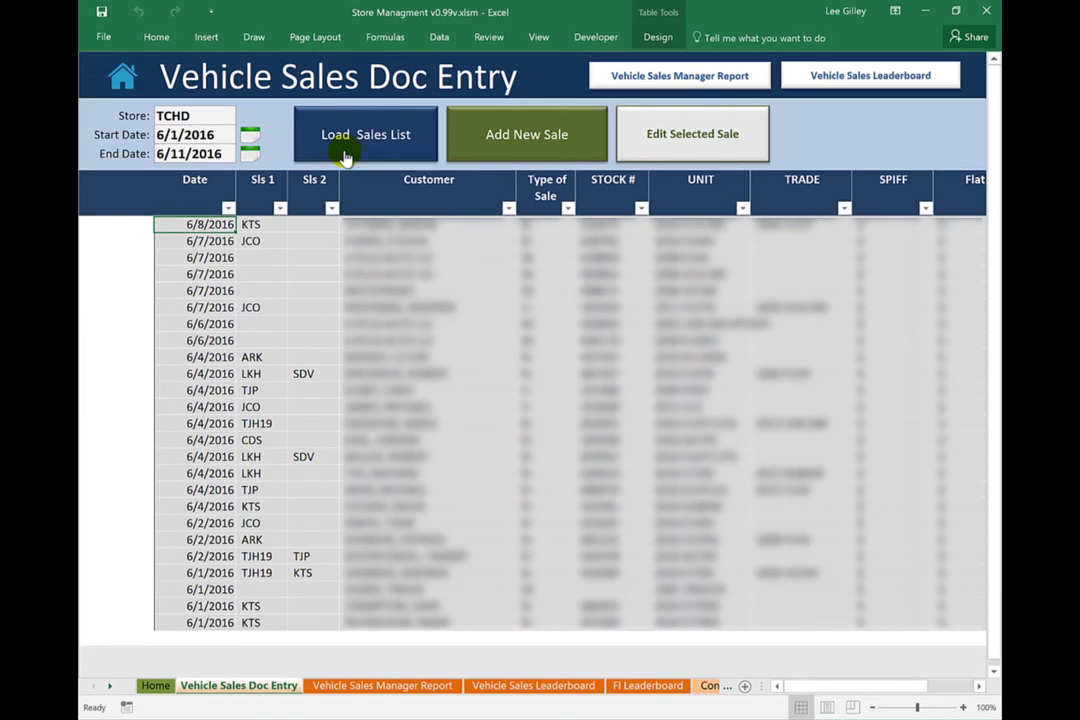
pyautogui.moveTo(177, 224); pyautogui.dragTo(883, 603)
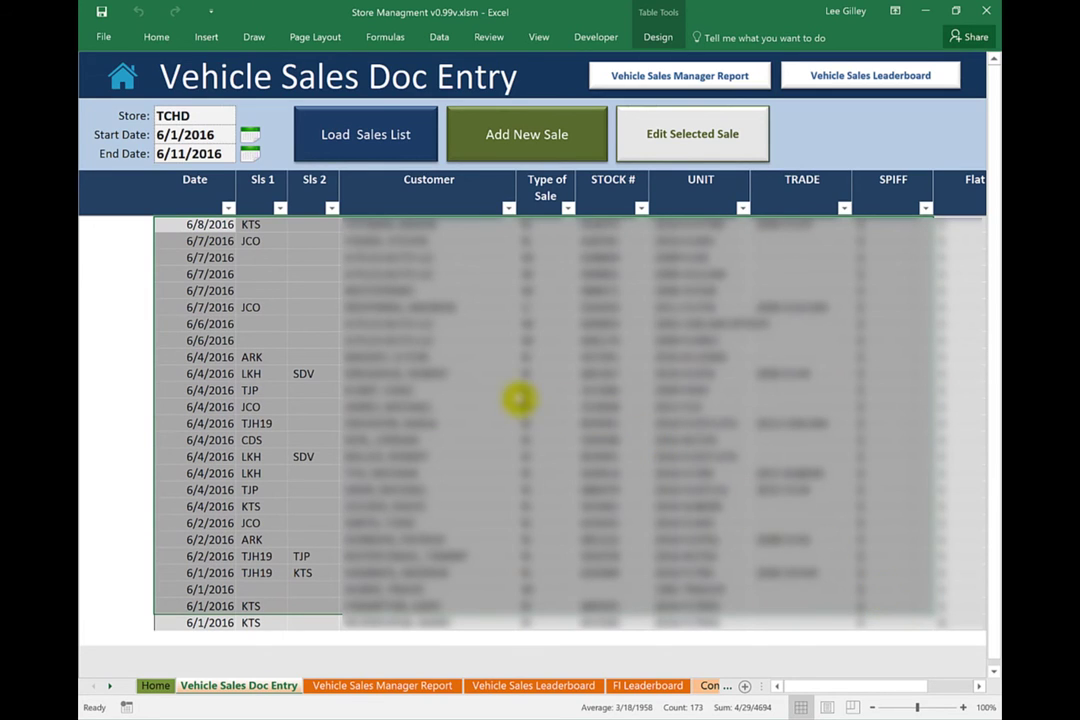
pyautogui.click(535, 422)
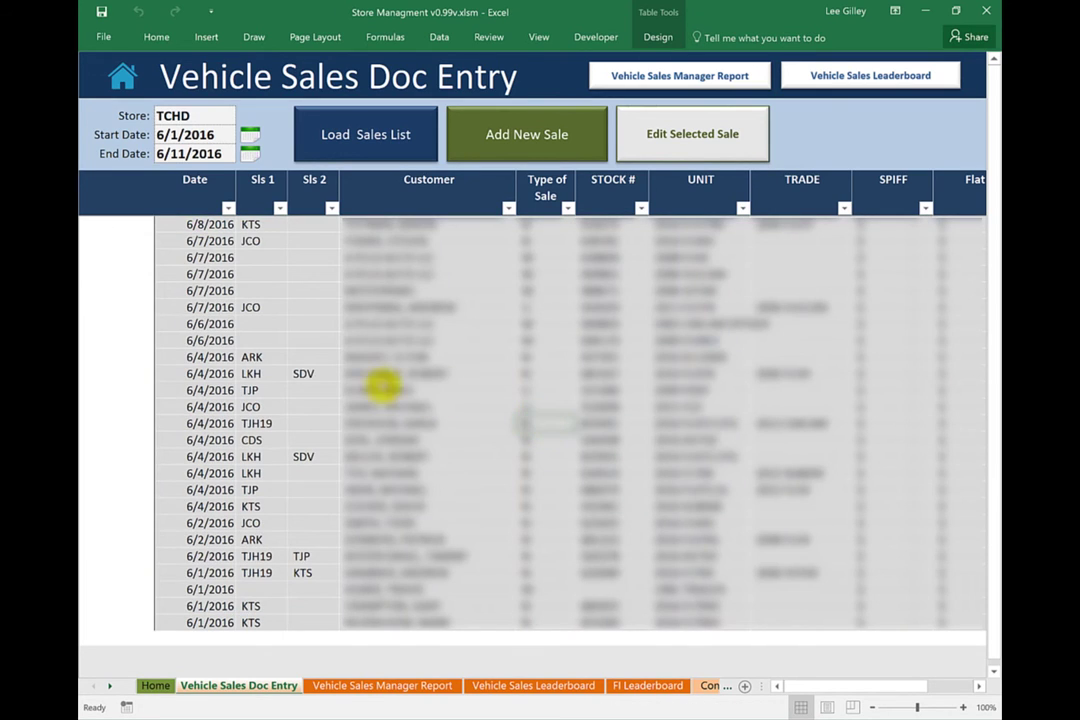
pyautogui.moveTo(222, 341); pyautogui.dragTo(849, 336)
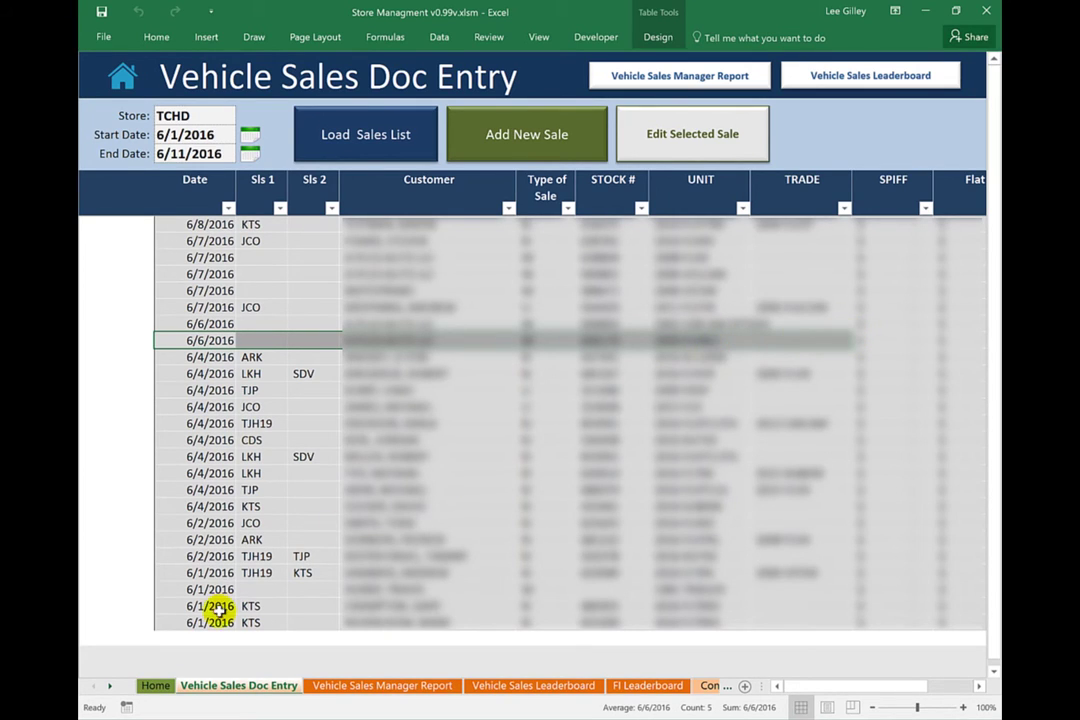
pyautogui.moveTo(212, 622); pyautogui.dragTo(200, 556)
pyautogui.moveTo(189, 455); pyautogui.dragTo(858, 192)
pyautogui.moveTo(815, 690)
pyautogui.mouseDown()
pyautogui.moveTo(876, 690)
pyautogui.moveTo(798, 690)
pyautogui.mouseUp()
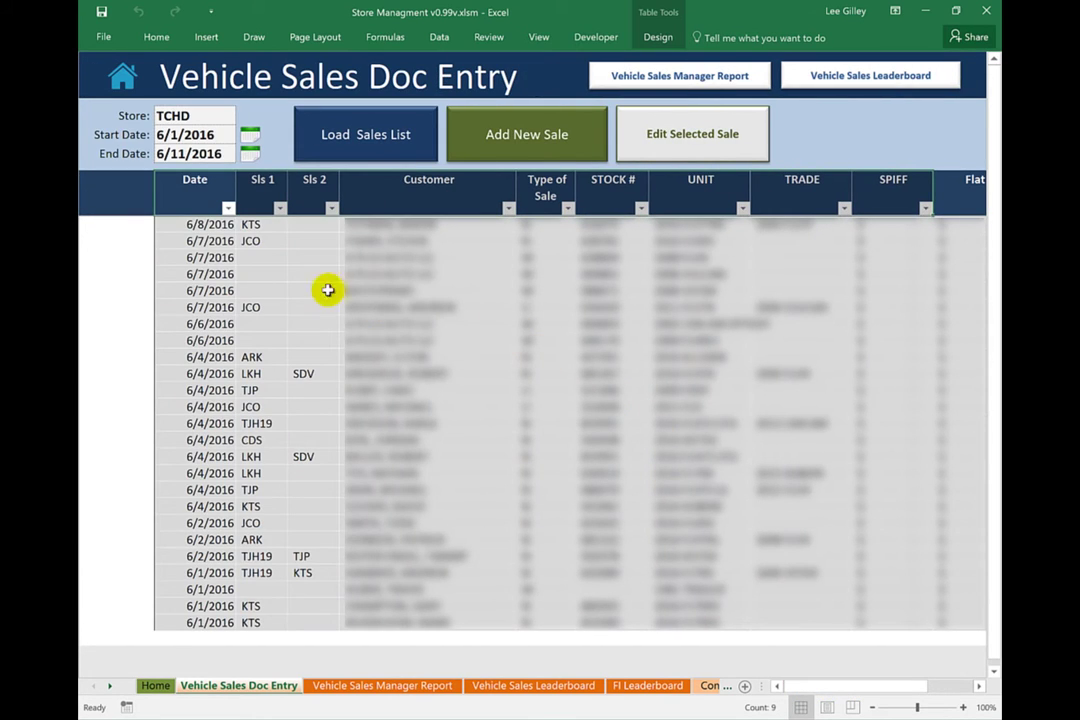
pyautogui.click(205, 224)
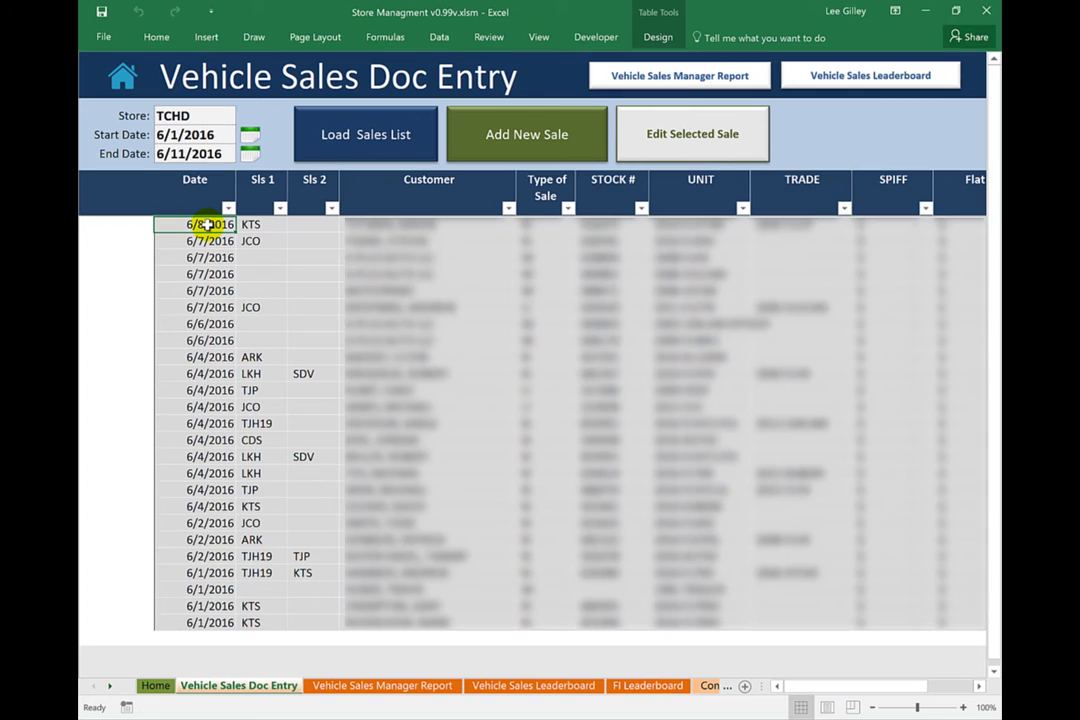
pyautogui.click(498, 147)
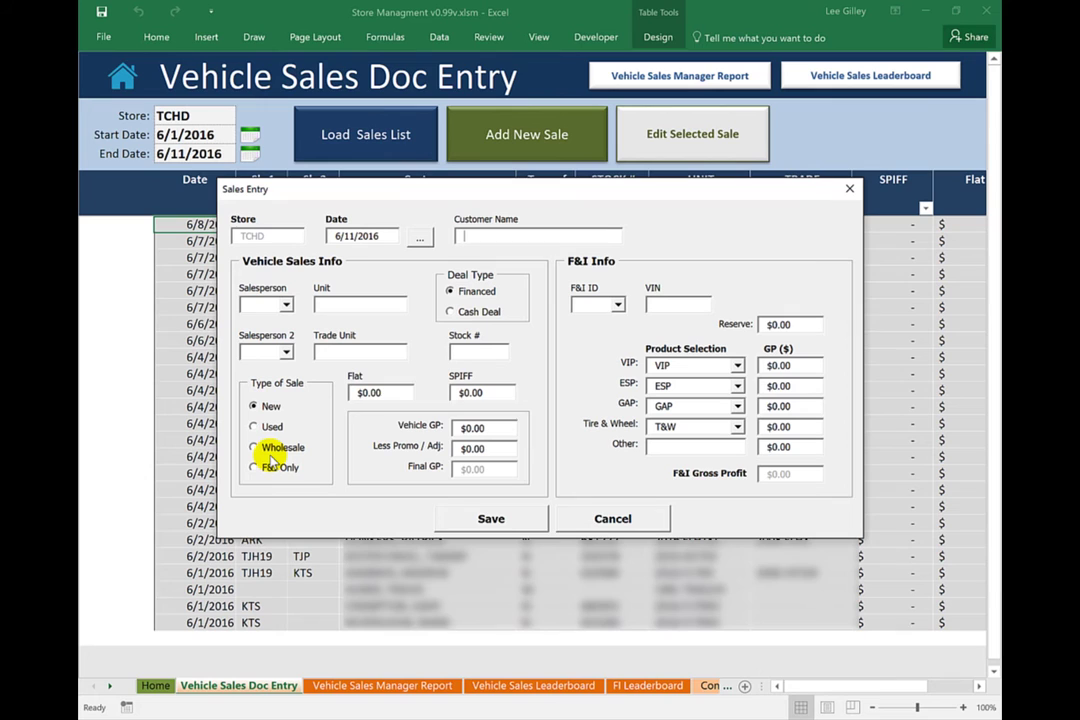
pyautogui.click(593, 521)
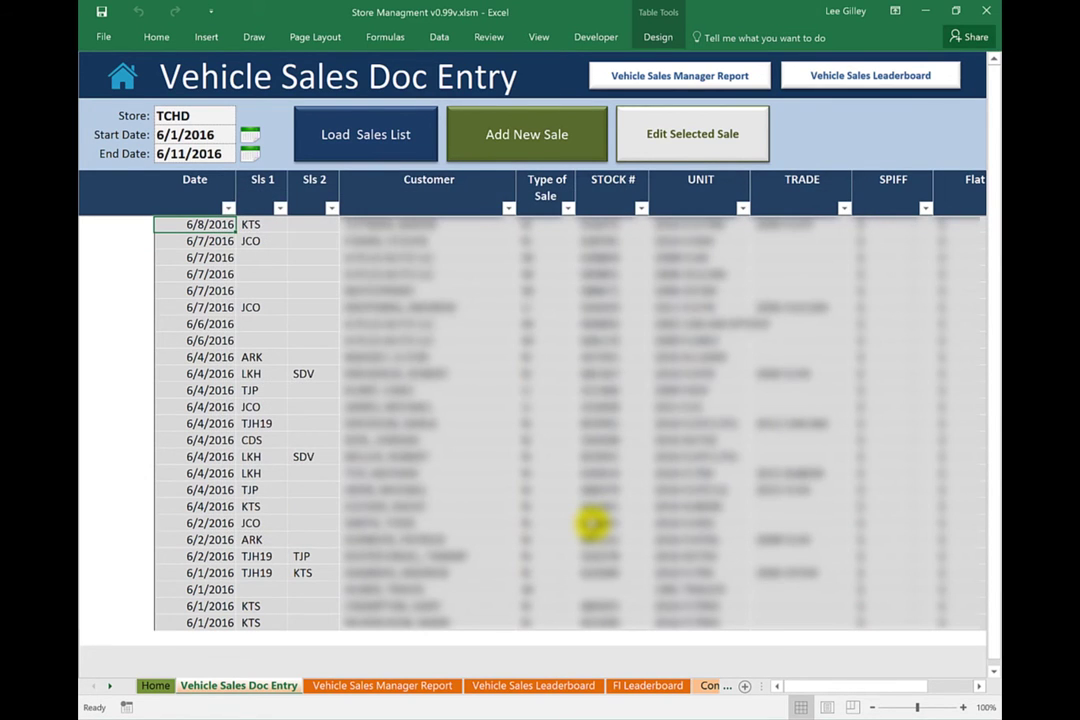
# Open the 6/4/2016 ARK sale in the Sales Entry form.
pyautogui.click(367, 356)
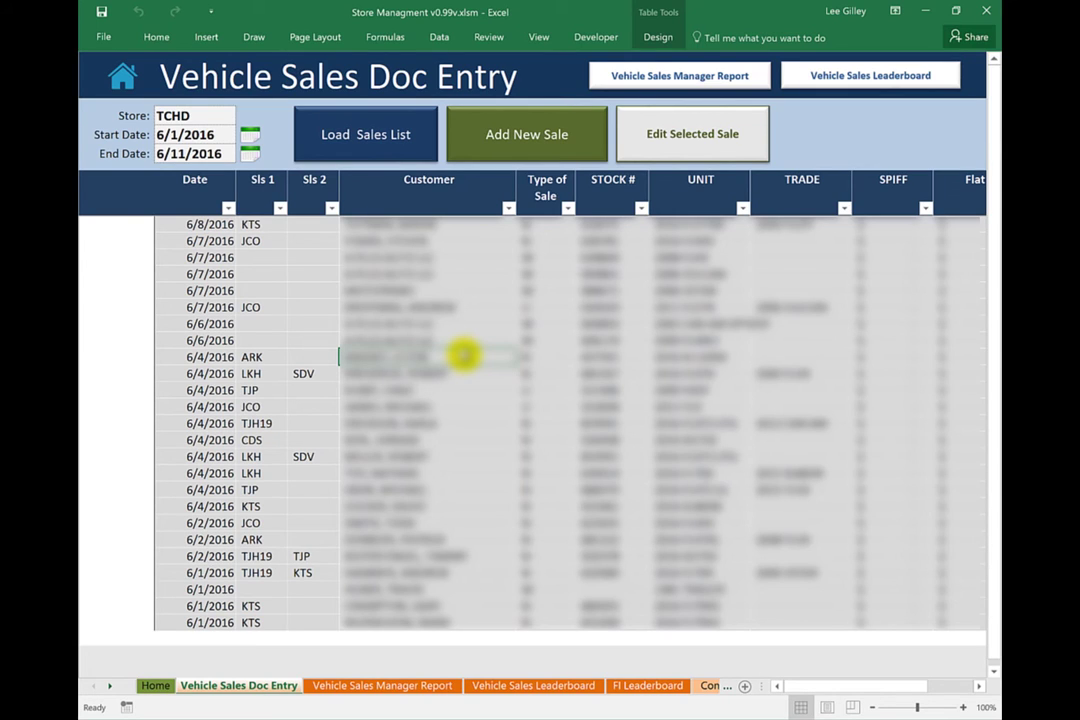
pyautogui.doubleClick(463, 354)
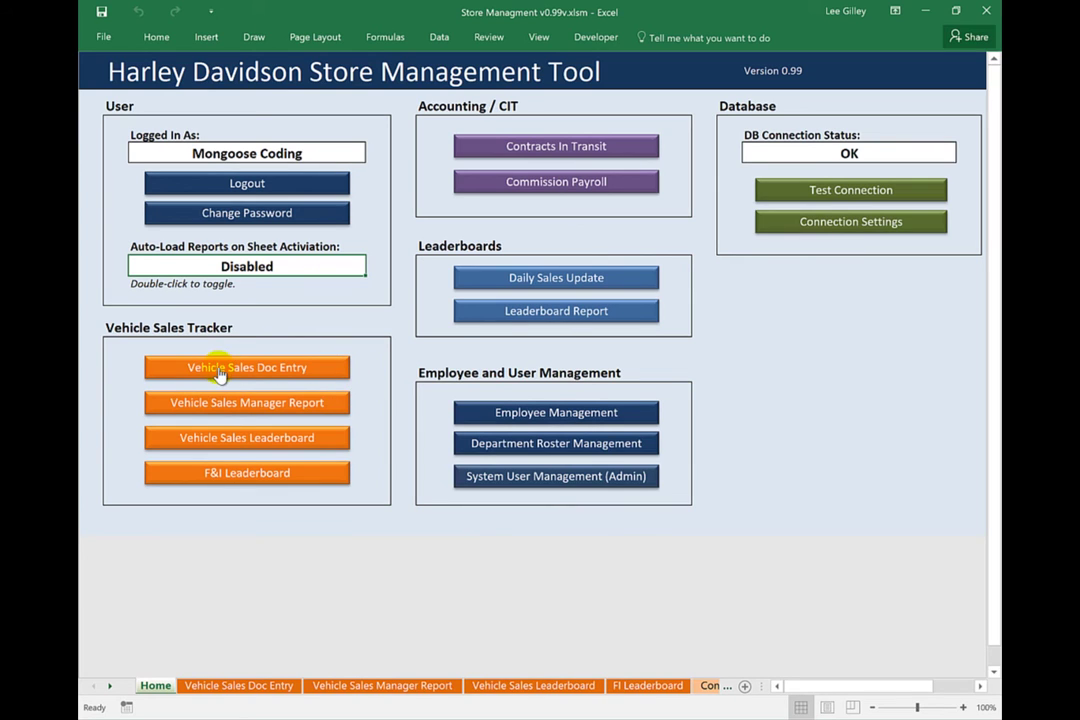
# Open the Vehicle Sales Manager Report and load it for 6/1/2016 through 6/11/2016.
pyautogui.click(309, 413)
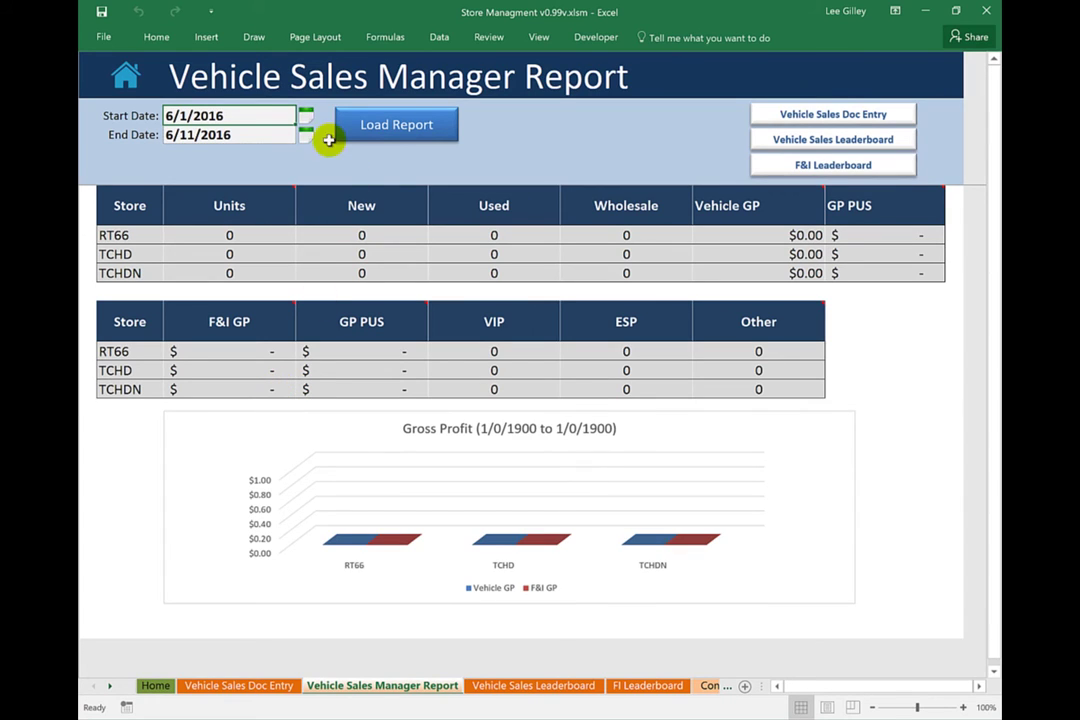
pyautogui.keyDown('shift'); pyautogui.click(216, 134); pyautogui.keyUp('shift')
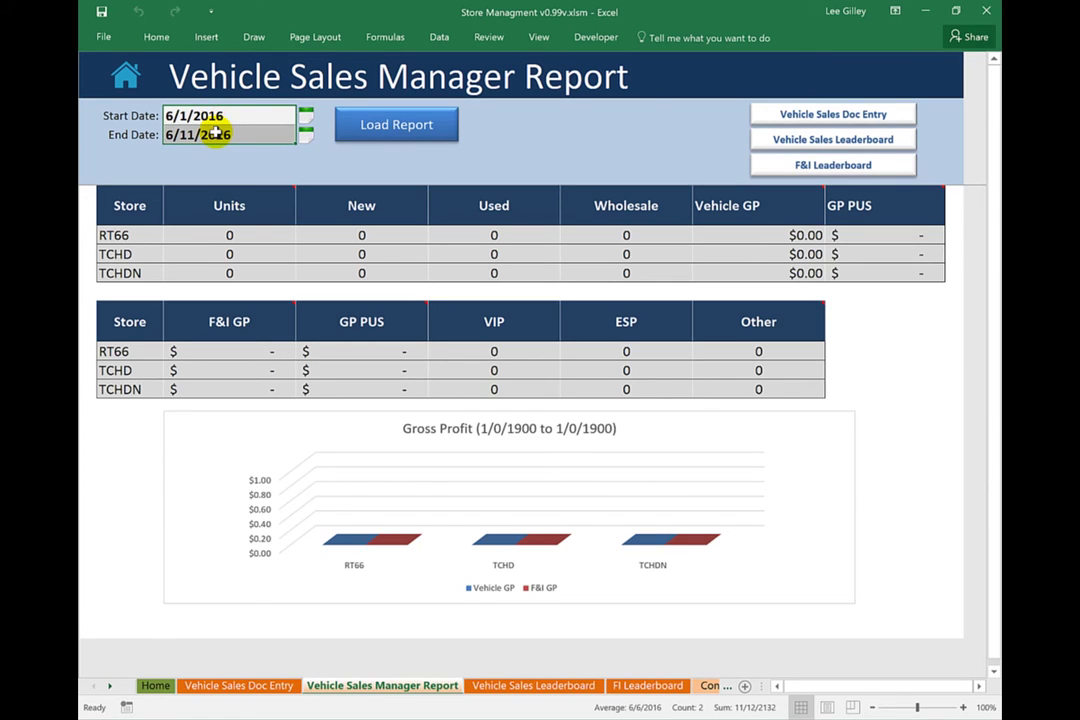
pyautogui.click(216, 134)
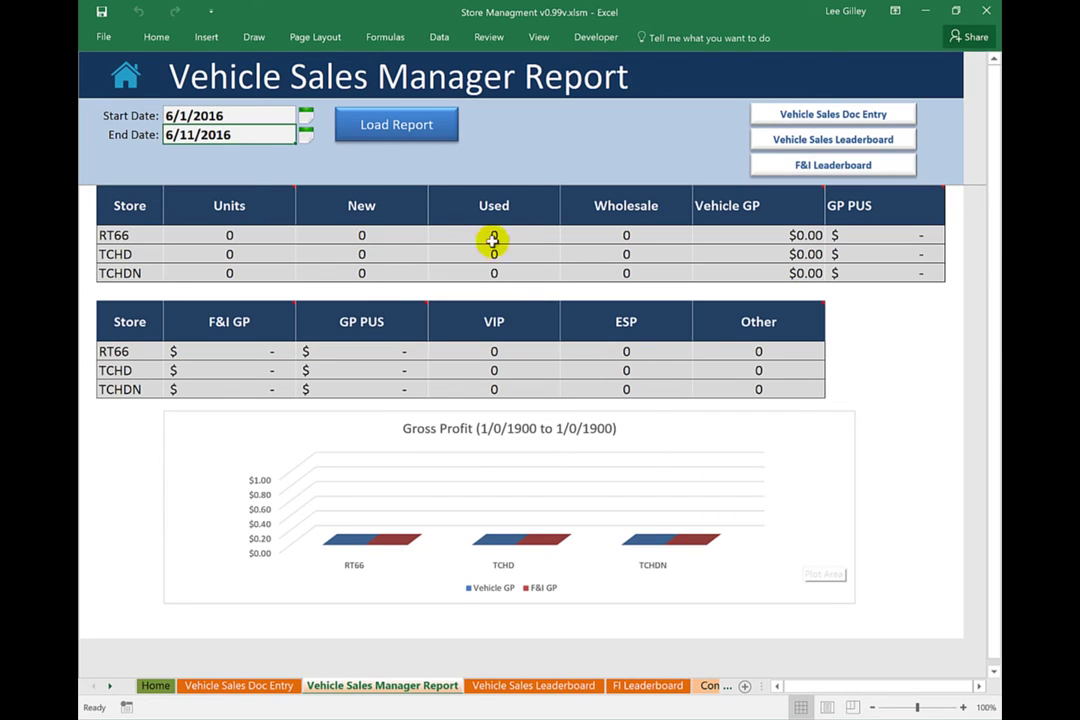
pyautogui.click(398, 132)
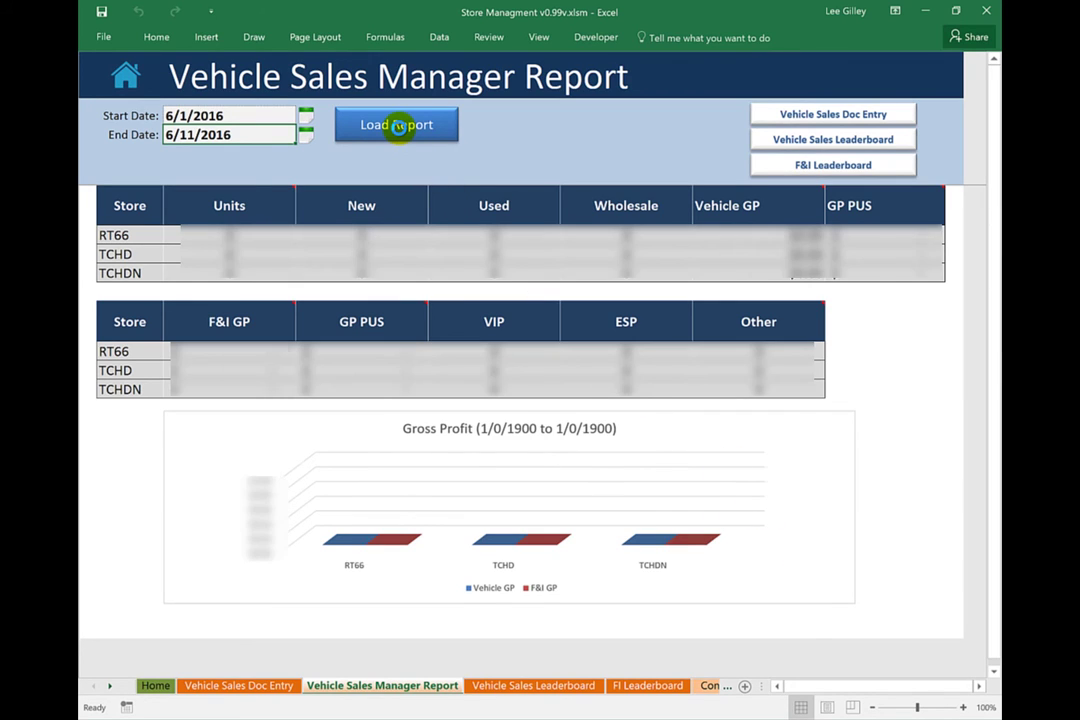